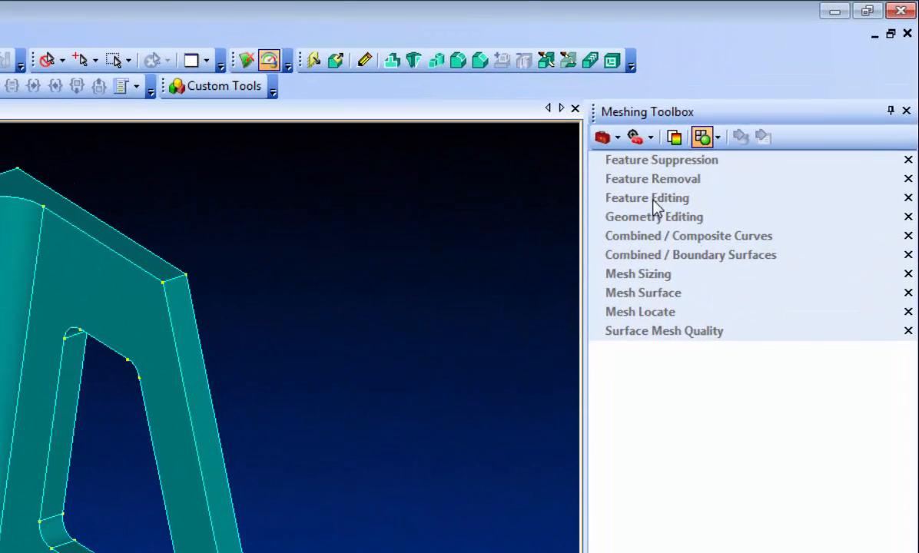
# Set up Feature Editing with the Surface selection method, the Edit operation and a value of 0.1
pyautogui.click(755, 123)
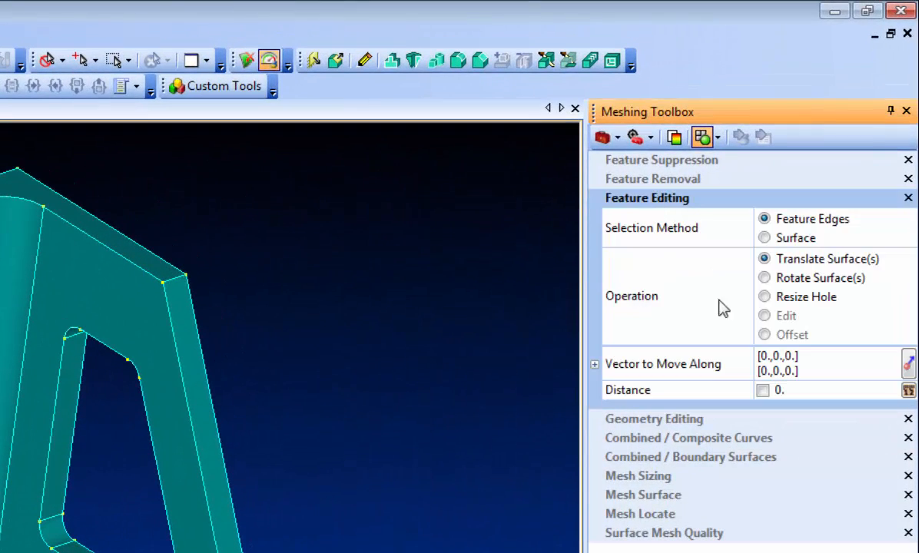
pyautogui.click(772, 240)
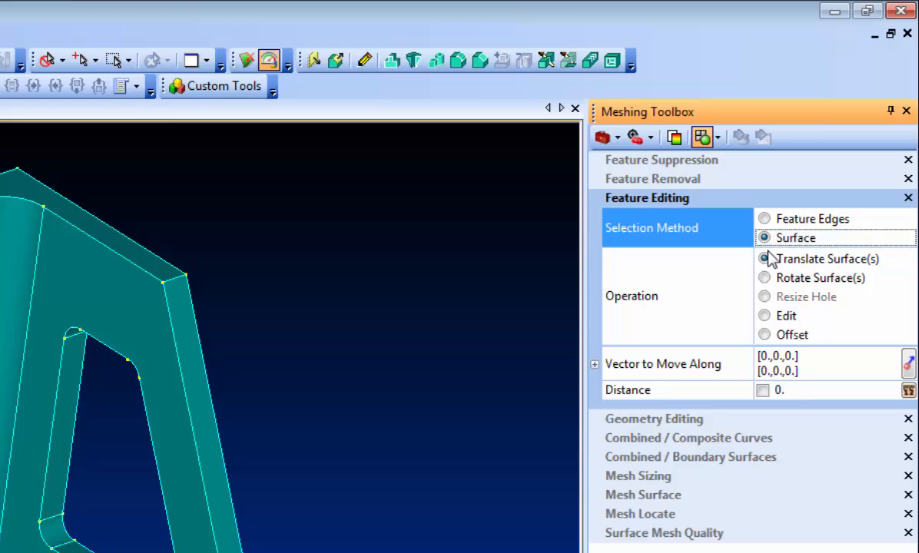
pyautogui.click(767, 317)
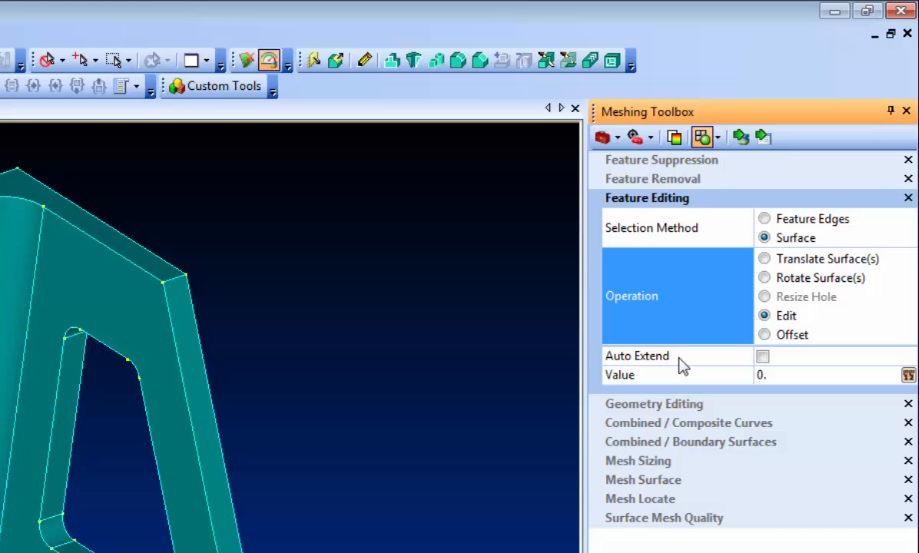
pyautogui.click(785, 375)
pyautogui.write('.')
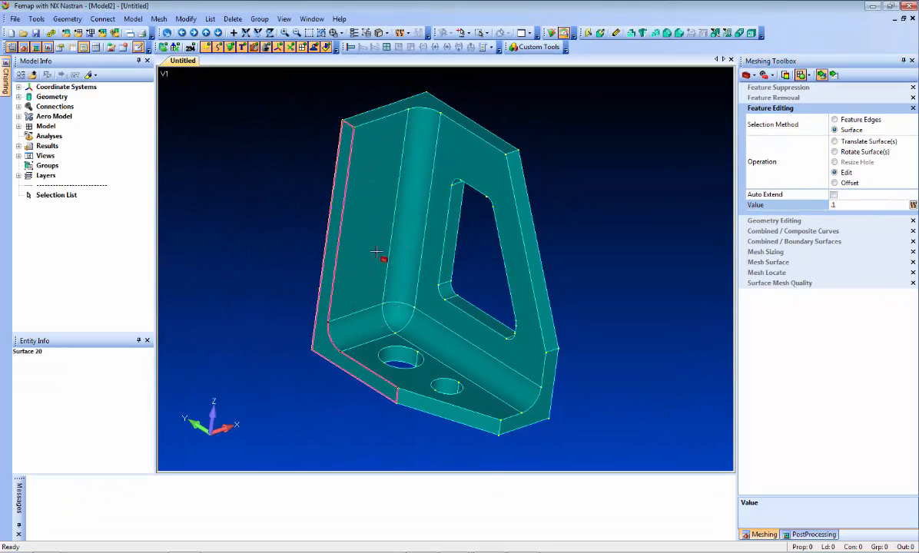
# Try a 0.1 surface edit on the bracket's side wall without Auto Extend, and undo it
pyautogui.rightClick(375, 252)
pyautogui.click(411, 419)
pyautogui.moveTo(336, 284); pyautogui.dragTo(279, 221, button='middle')
pyautogui.hotkey('ctrl', 'z')
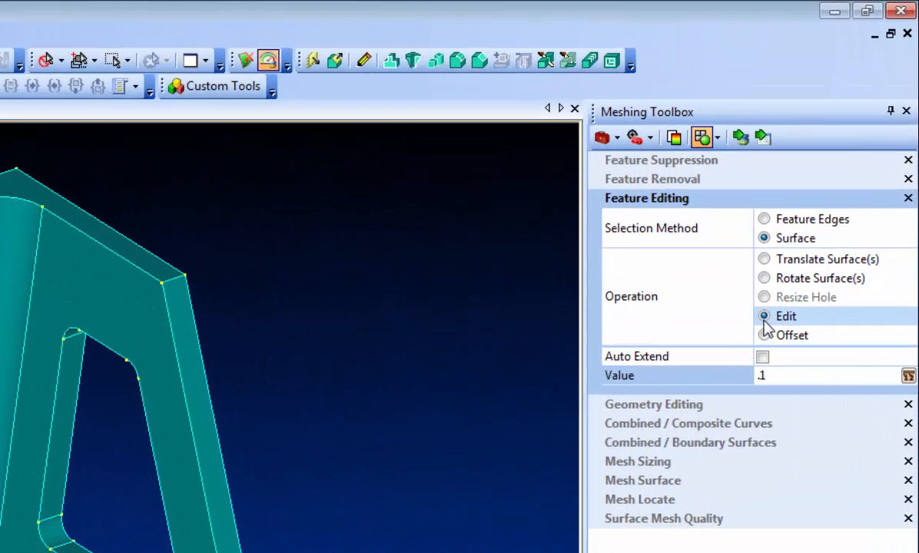
# Enable Auto Extend, try the 0.1 edit on the inner face of the side wall, and undo it
pyautogui.click(762, 358)
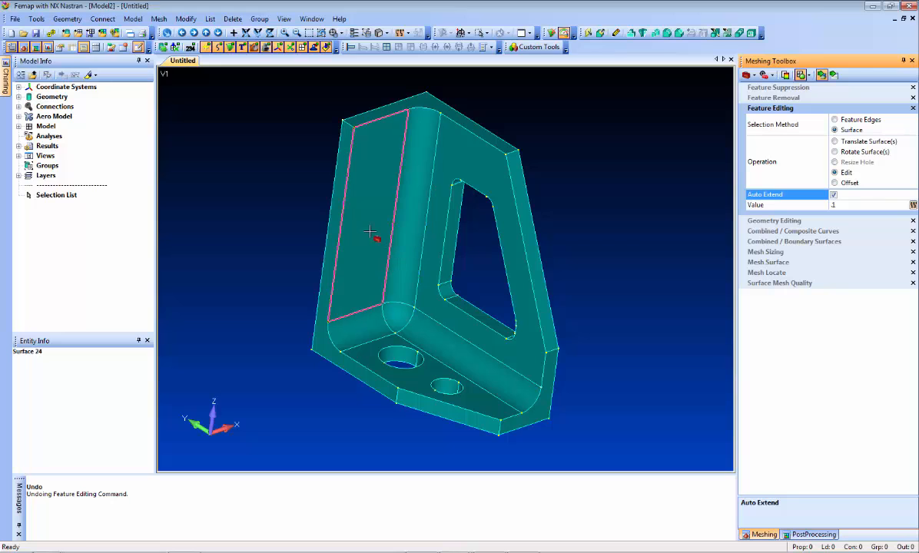
pyautogui.click(370, 232)
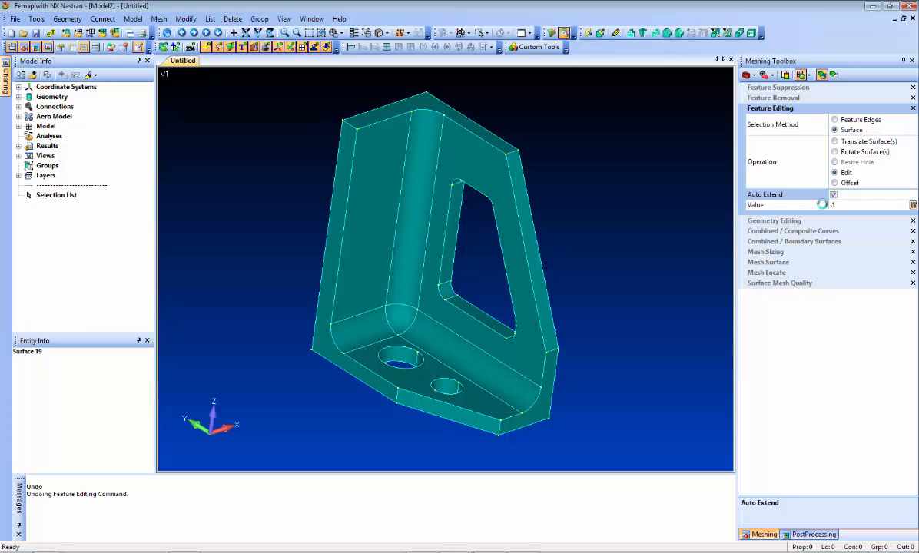
pyautogui.hotkey('ctrl', 'z')
# Try setting the larger base hole's picked surface to a radius of 0.3 with Auto Extend off, and undo it
pyautogui.click(843, 205)
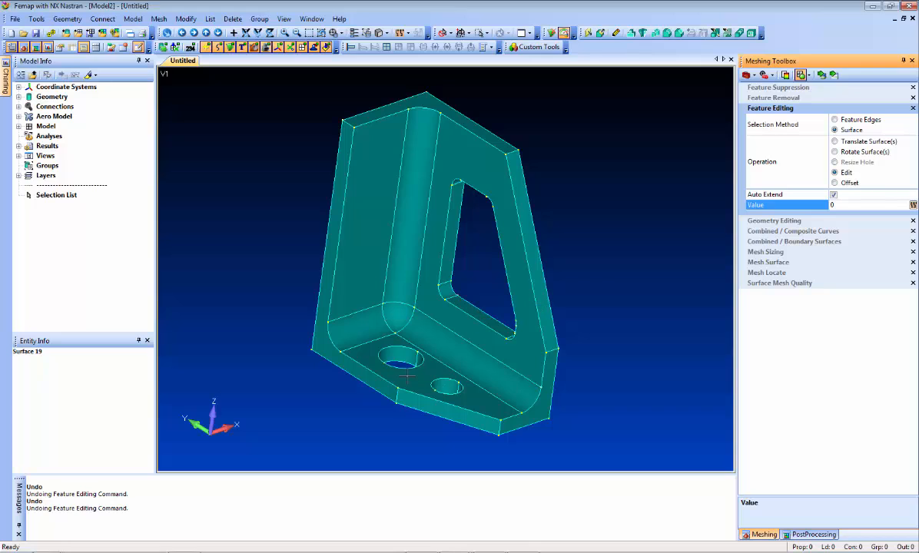
pyautogui.click(836, 197)
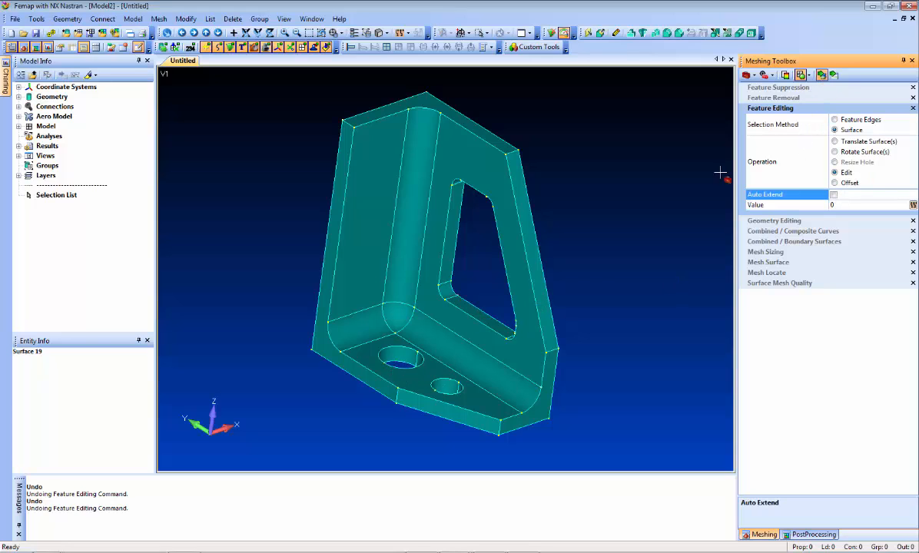
pyautogui.click(382, 356)
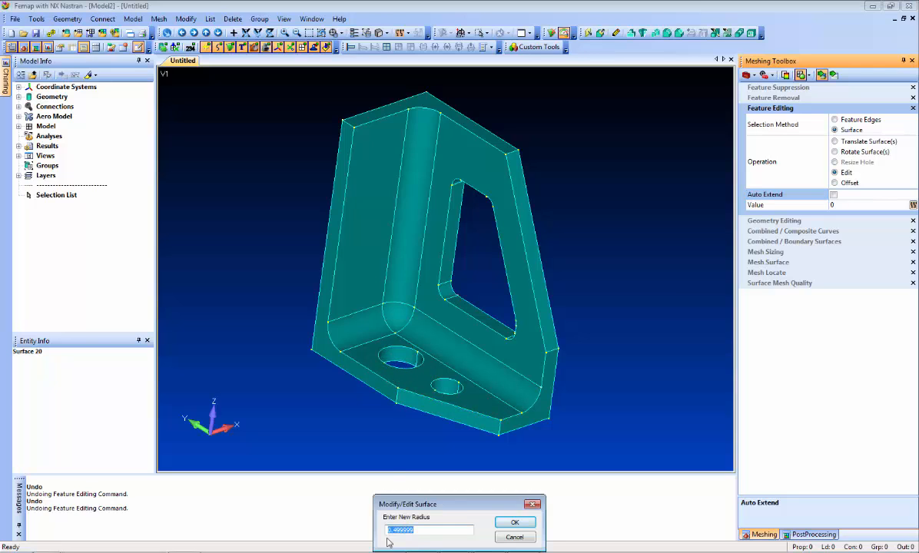
pyautogui.write('.3')
pyautogui.press('Return')
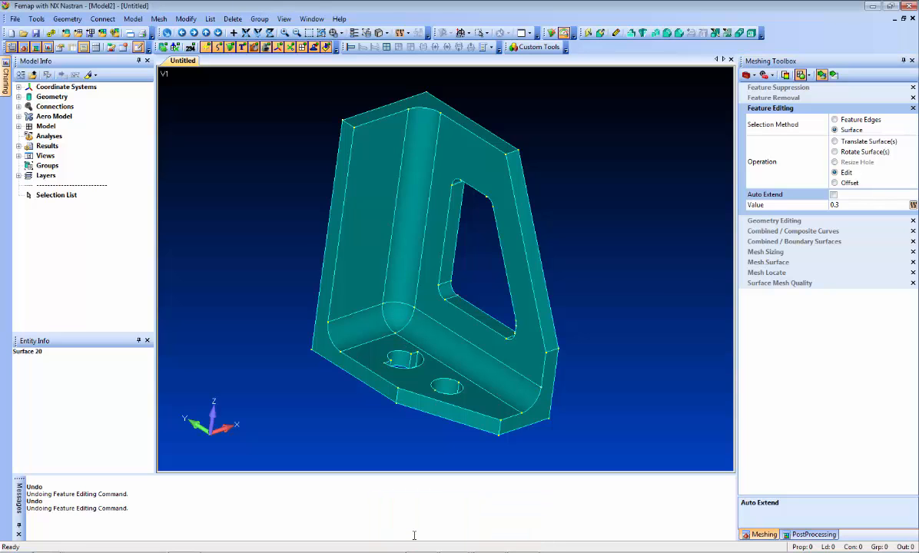
pyautogui.moveTo(355, 443); pyautogui.dragTo(374, 428, button='middle')
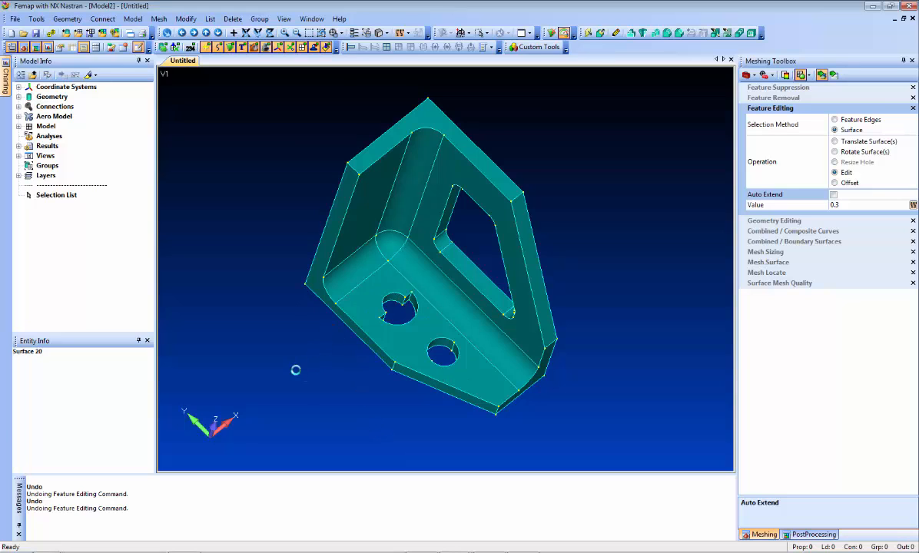
pyautogui.hotkey('ctrl', 'z')
# Turn Auto Extend on and edit both base holes to a radius of 0.3
pyautogui.click(834, 196)
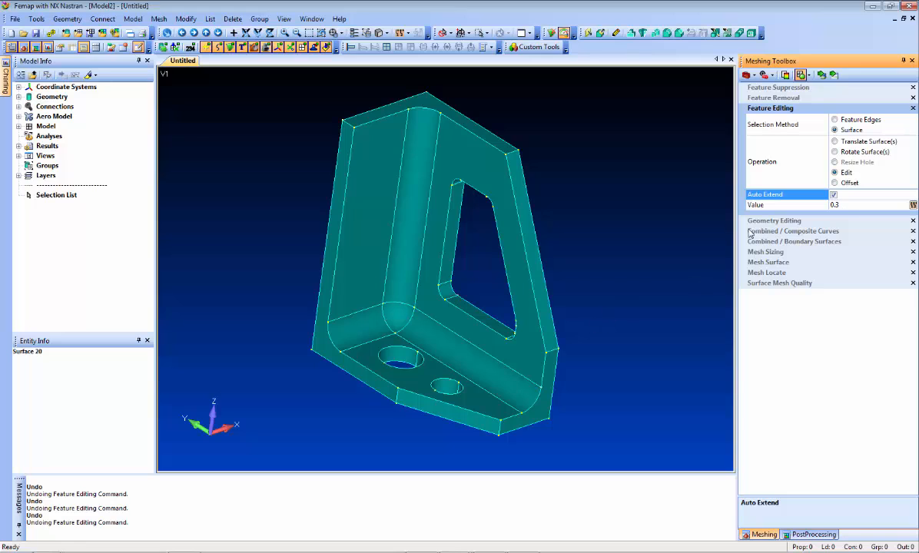
pyautogui.click(392, 356)
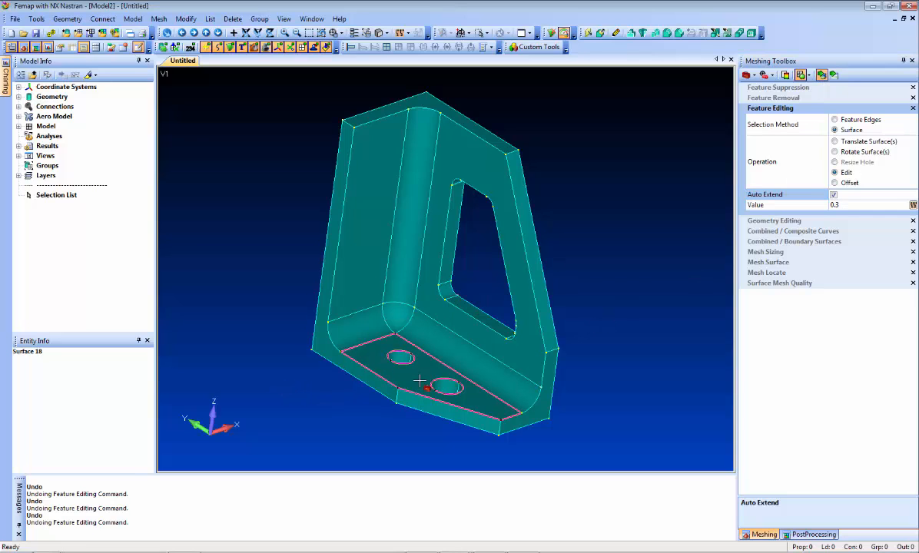
pyautogui.click(444, 388)
pyautogui.click(464, 355)
# Set the radius of the connected fillets along the bracket's inner corners to 0.25
pyautogui.click(851, 205)
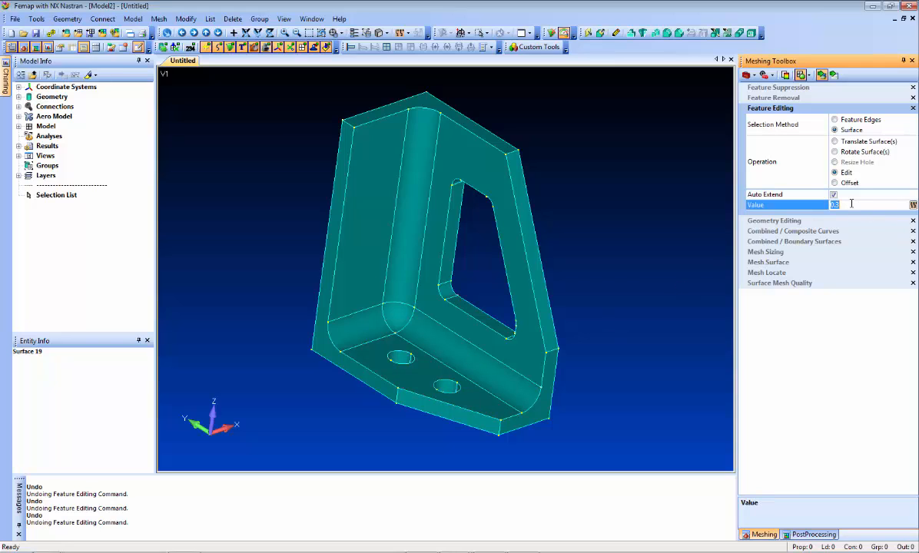
pyautogui.write('0')
pyautogui.click(485, 372)
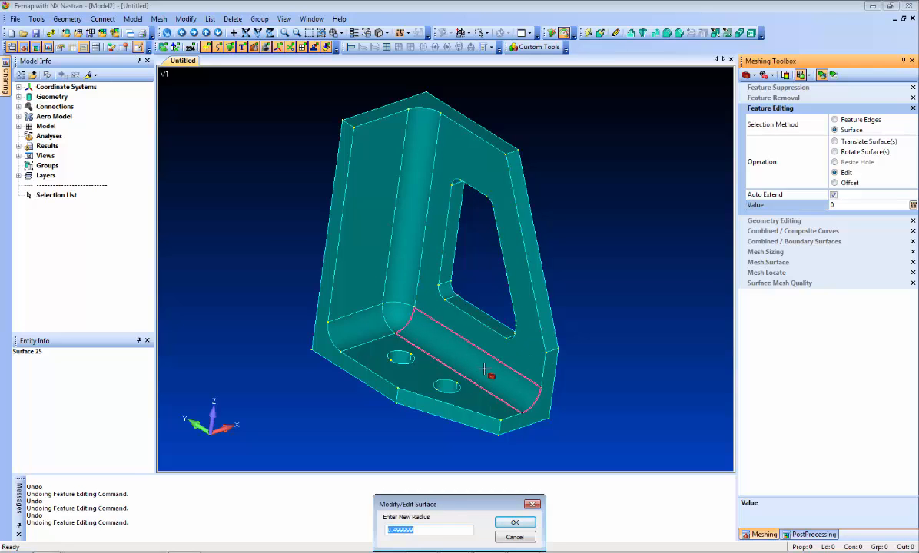
pyautogui.write('.25')
pyautogui.press('Return')
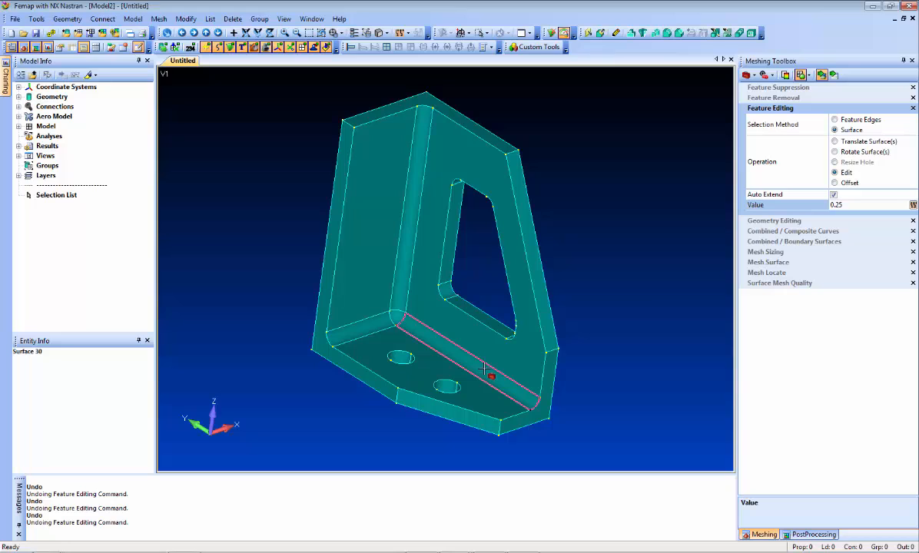
# Remove the connected inner corner fillets by setting their radius to 0
pyautogui.click(853, 206)
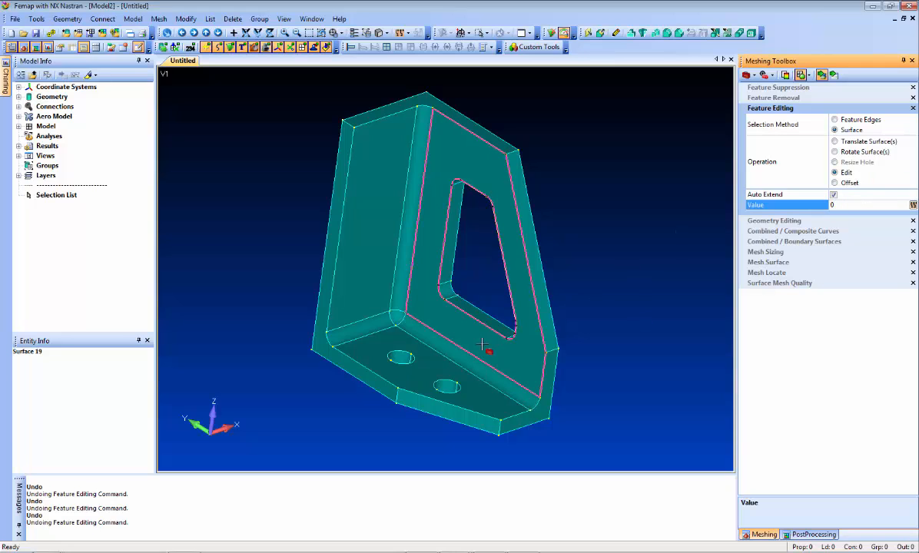
pyautogui.click(466, 360)
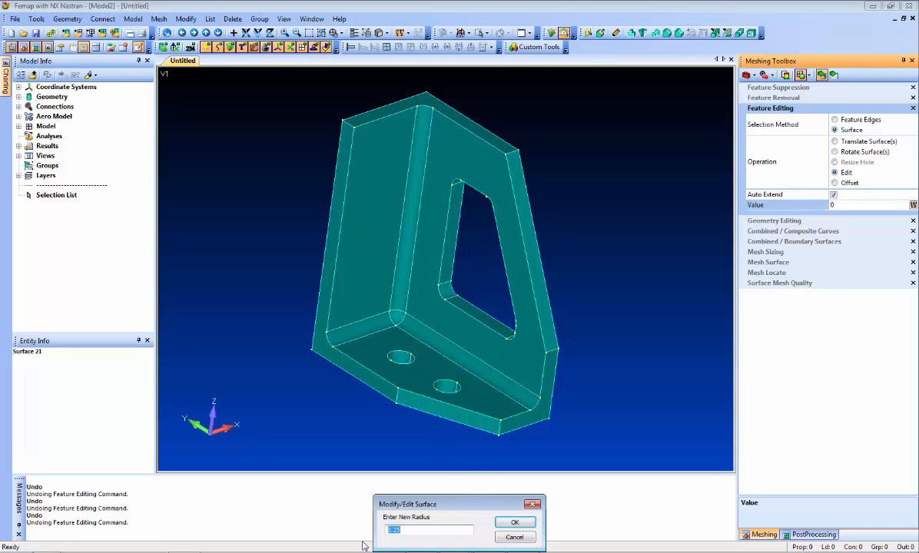
pyautogui.press('Return')
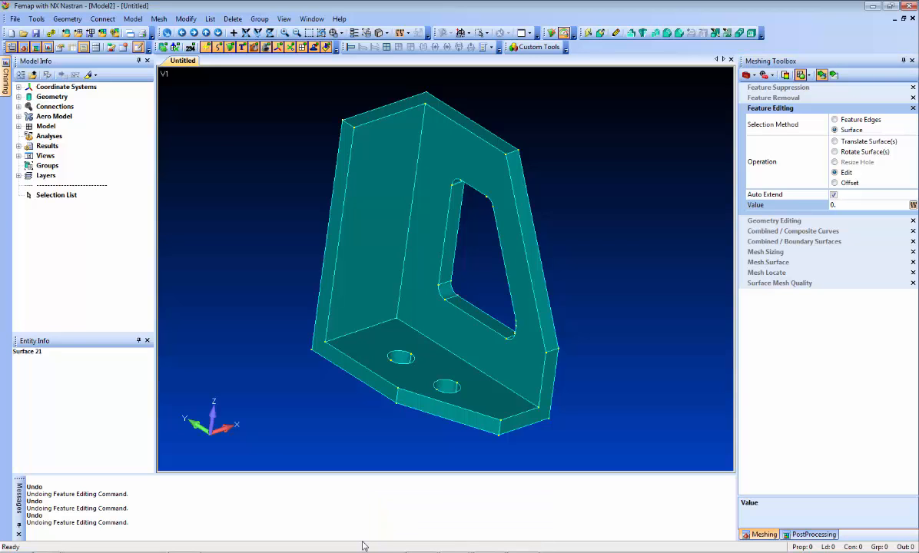
# Edit the outer faces of the bracket's walls and base by -0.1 to thin them
pyautogui.moveTo(609, 242); pyautogui.dragTo(548, 246, button='middle')
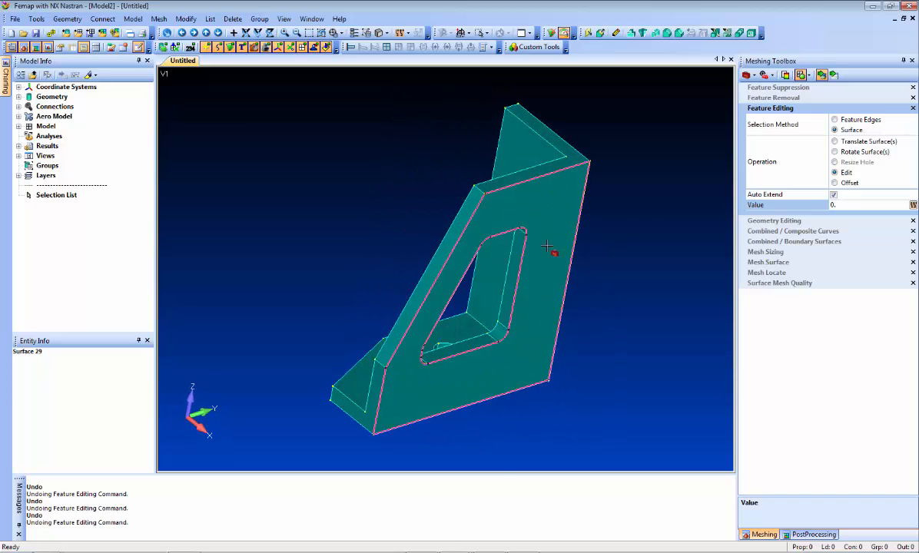
pyautogui.click(845, 206)
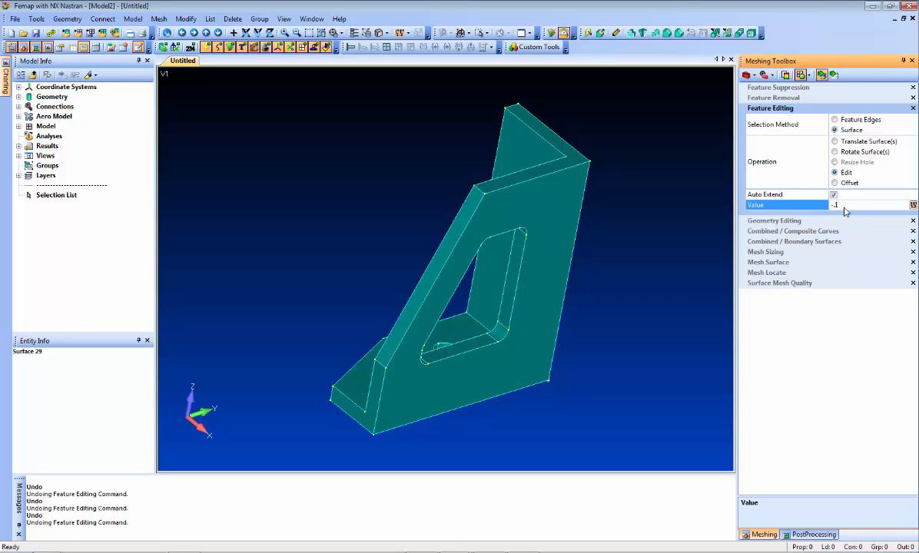
pyautogui.moveTo(531, 312); pyautogui.dragTo(439, 287, button='middle')
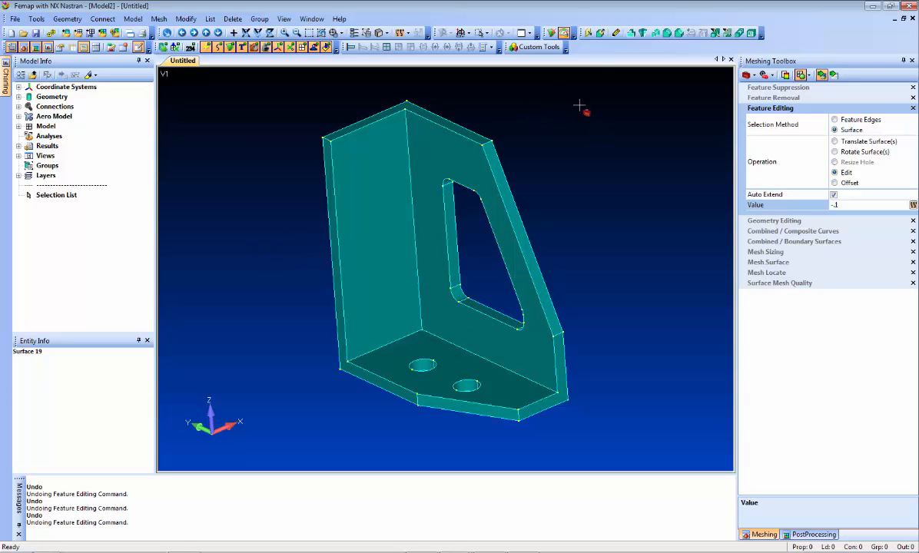
# Apply the default mesh size to the bracket solid
pyautogui.click(19, 96)
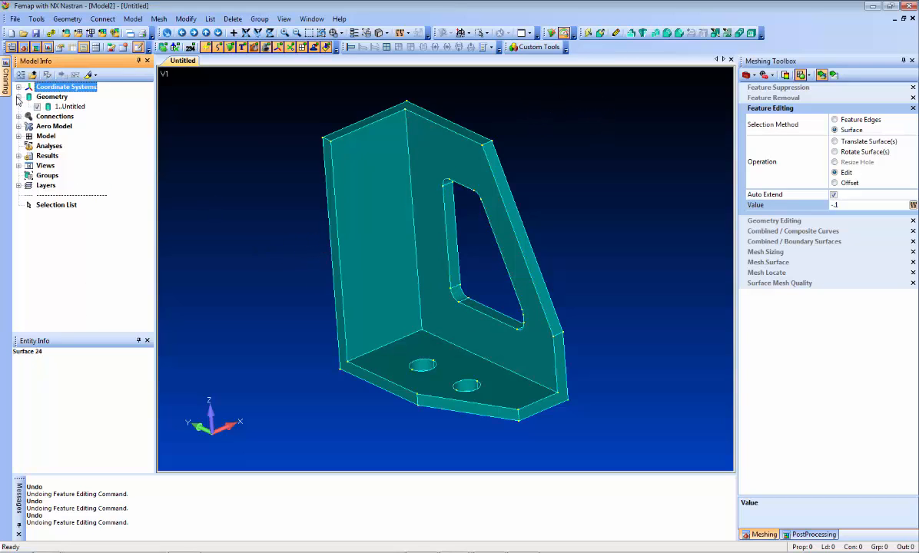
pyautogui.rightClick(67, 107)
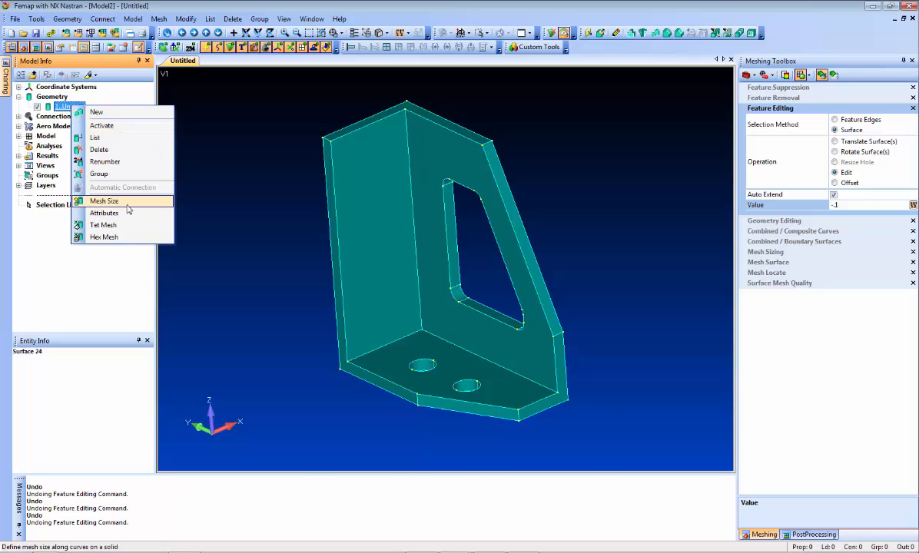
pyautogui.click(119, 201)
pyautogui.click(497, 528)
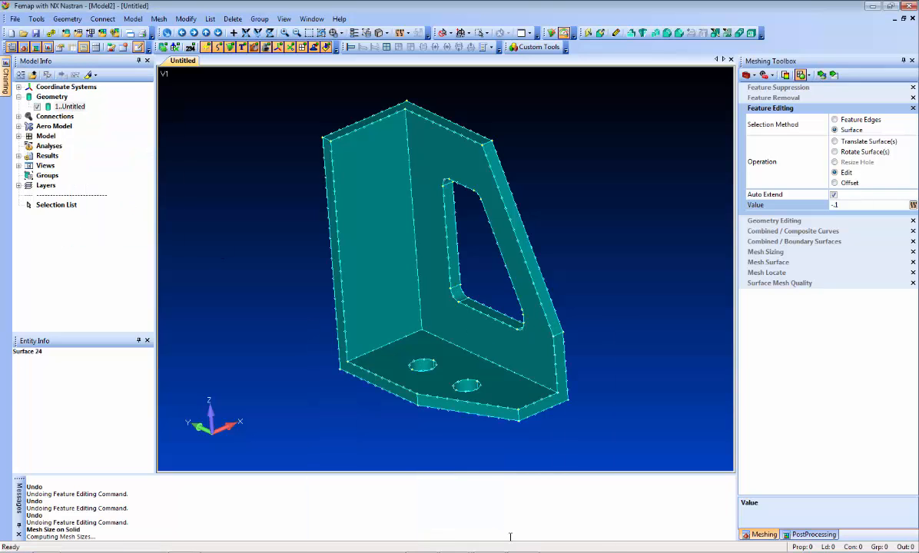
# Tet mesh the bracket solid with the library material 7075-T651 Al Plate .25-.5 and default automesh options
pyautogui.rightClick(68, 107)
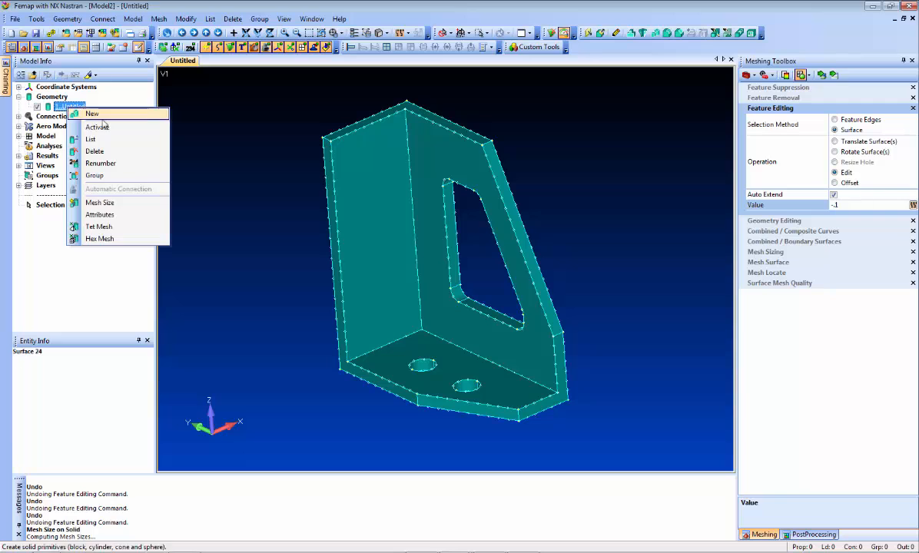
pyautogui.click(135, 226)
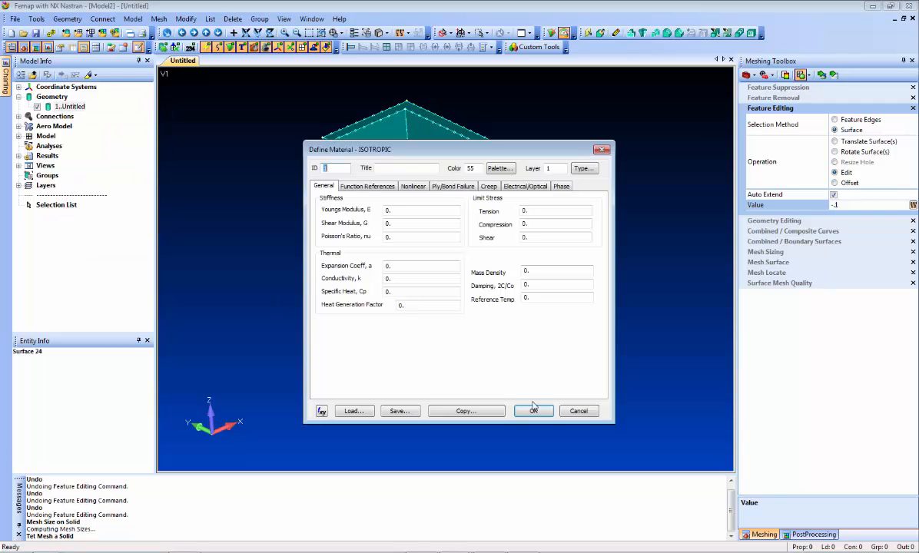
pyautogui.click(353, 411)
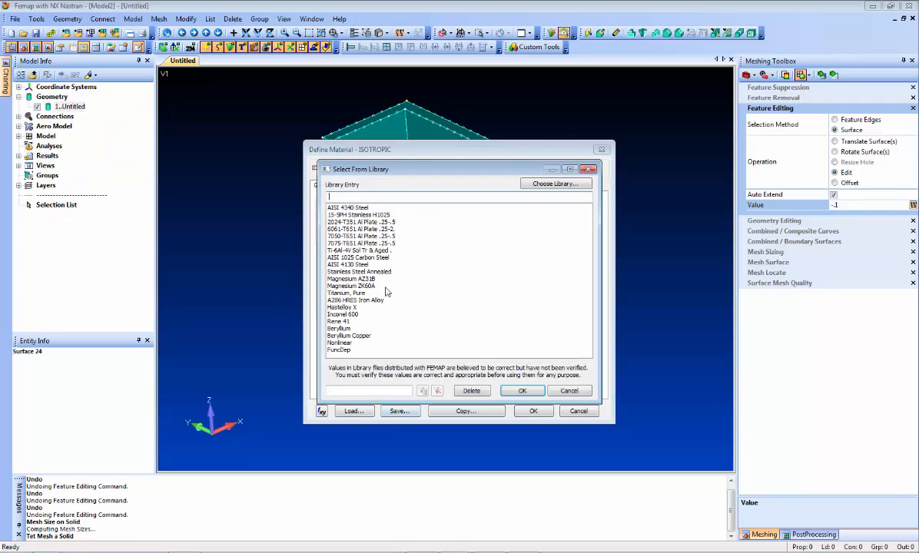
pyautogui.doubleClick(355, 243)
pyautogui.click(535, 412)
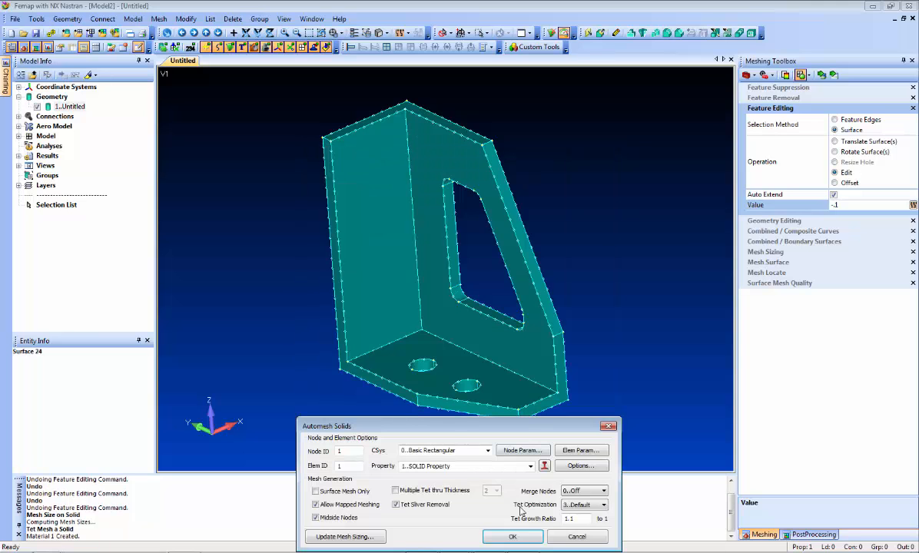
pyautogui.click(512, 536)
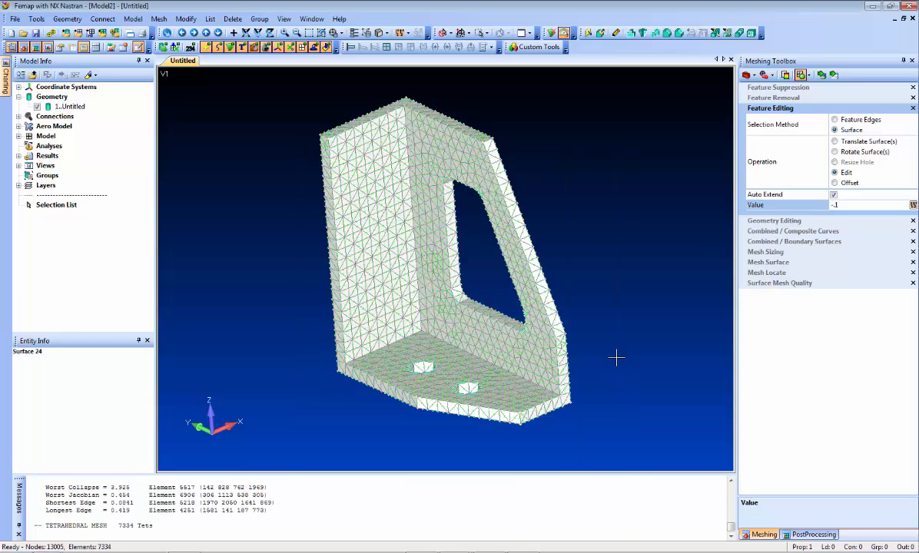
# Hide the mesh nodes in the view
pyautogui.moveTo(353, 394); pyautogui.dragTo(391, 280, button='middle')
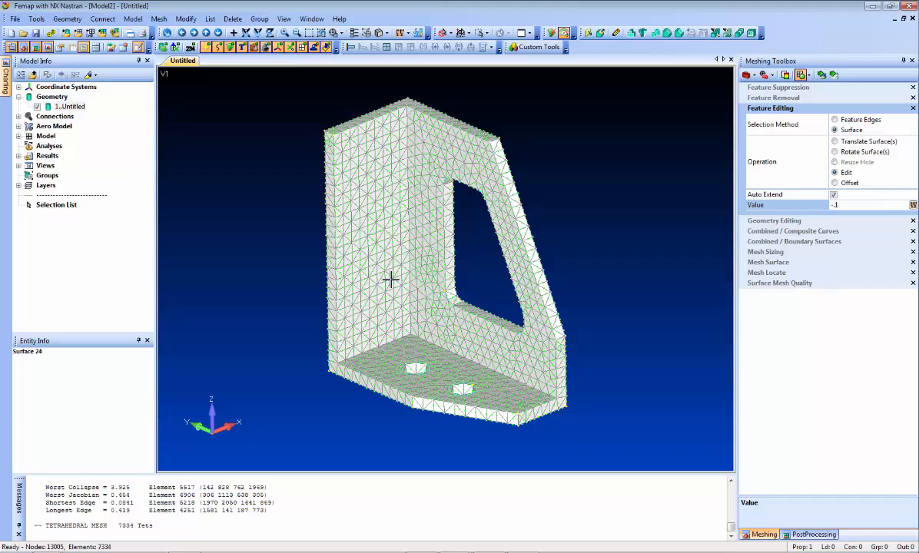
pyautogui.click(290, 48)
pyautogui.keyDown('ctrl'); pyautogui.moveTo(458, 220); pyautogui.dragTo(456, 235, button='middle'); pyautogui.keyUp('ctrl')
pyautogui.scroll(4, 456, 235)
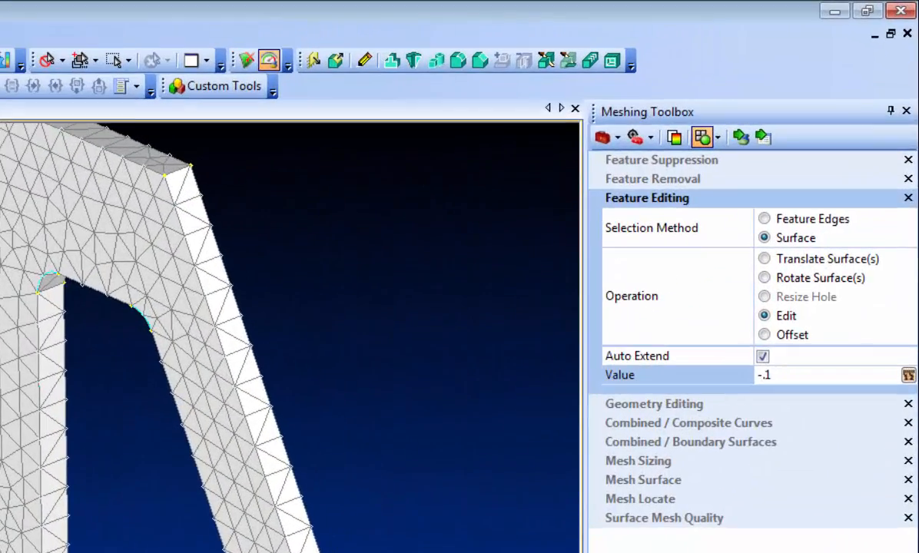
# Offset the surfaces of the wall's window cutout by -0.1 using the Offset operation
pyautogui.click(791, 338)
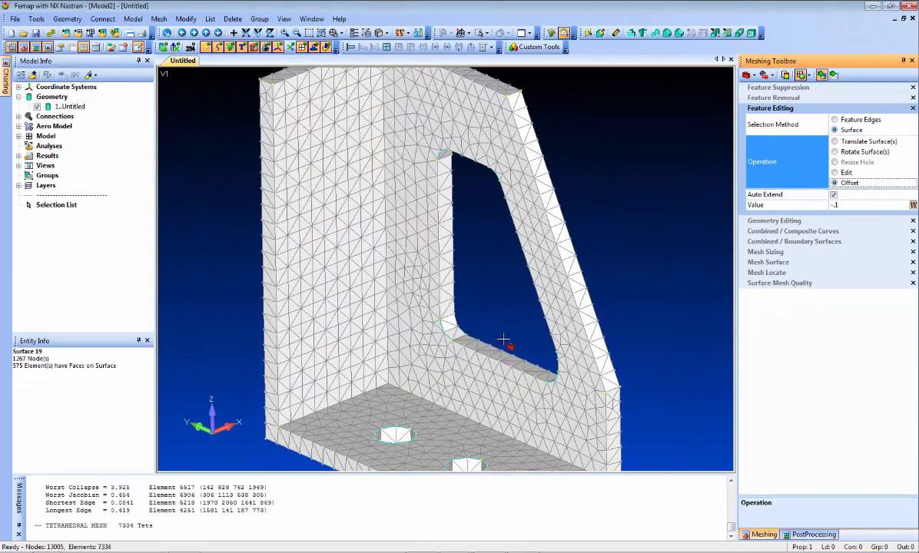
pyautogui.click(456, 329)
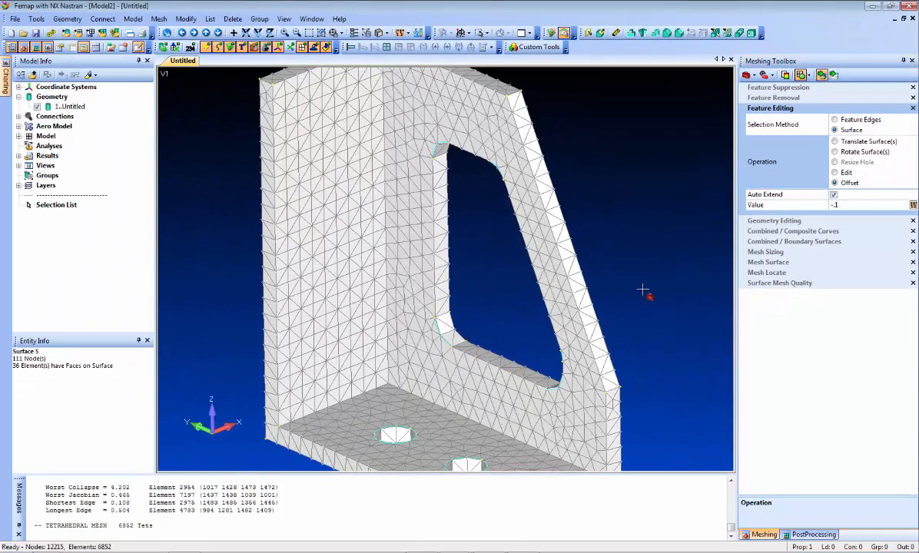
# Enlarge the window cutout further by offsetting its lower rounded corner surface twice more by -0.1 with Auto Extend
pyautogui.click(457, 336)
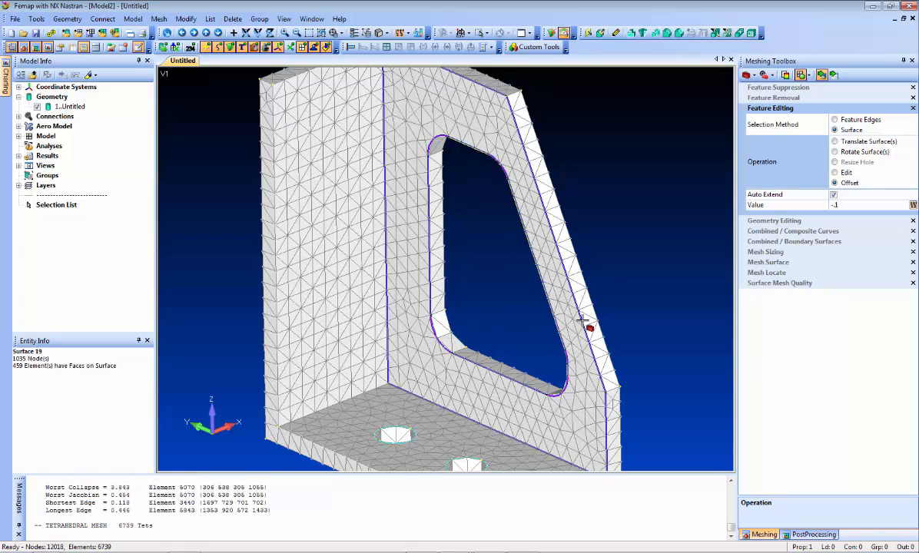
pyautogui.moveTo(642, 286); pyautogui.dragTo(500, 329, button='middle')
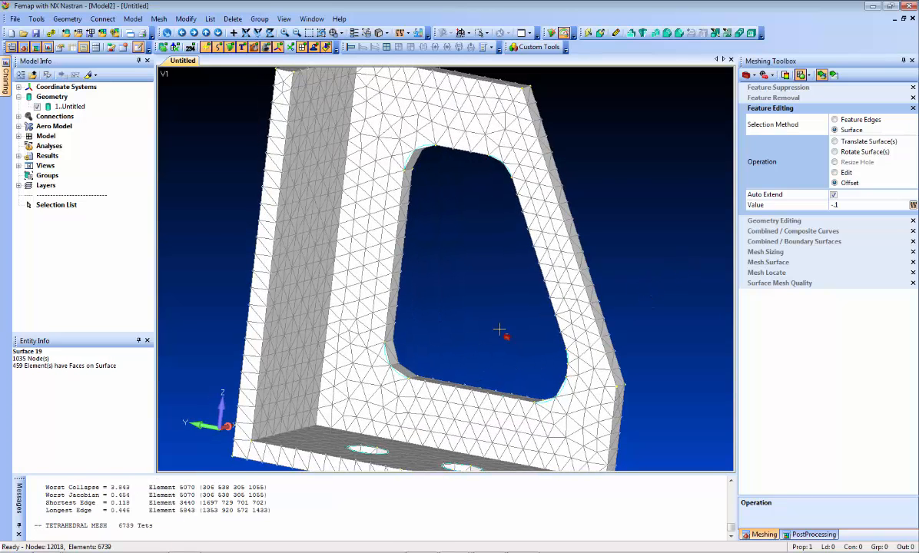
pyautogui.click(397, 365)
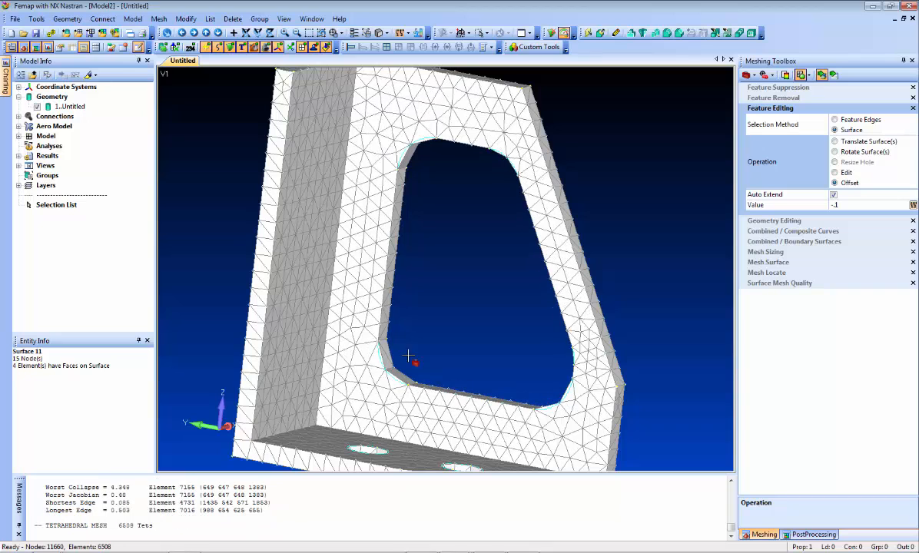
# Increase the mesh sizing by 1 element on the window cutout's upper and lower corner arcs, selecting the curves together
pyautogui.click(771, 252)
pyautogui.click(834, 75)
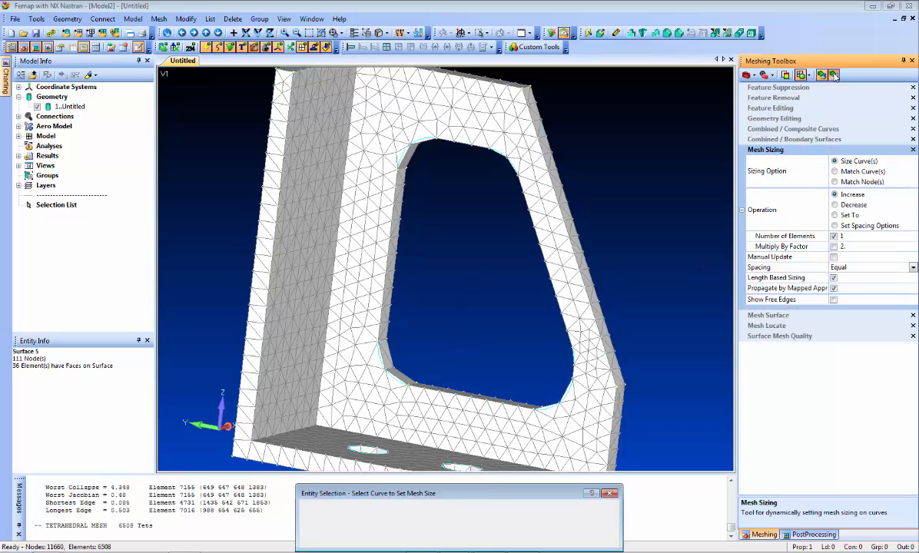
pyautogui.moveTo(408, 248); pyautogui.dragTo(407, 177, button='middle')
pyautogui.click(399, 158)
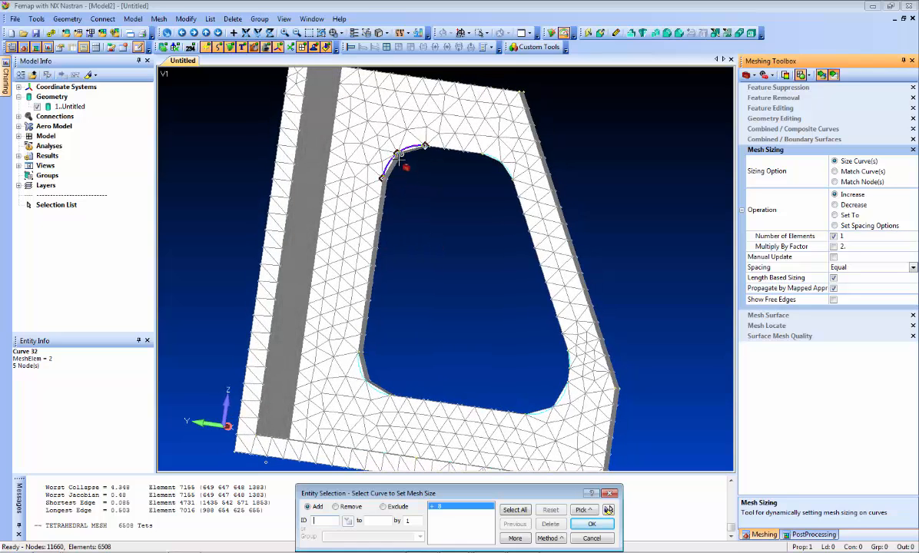
pyautogui.click(399, 158)
pyautogui.click(370, 381)
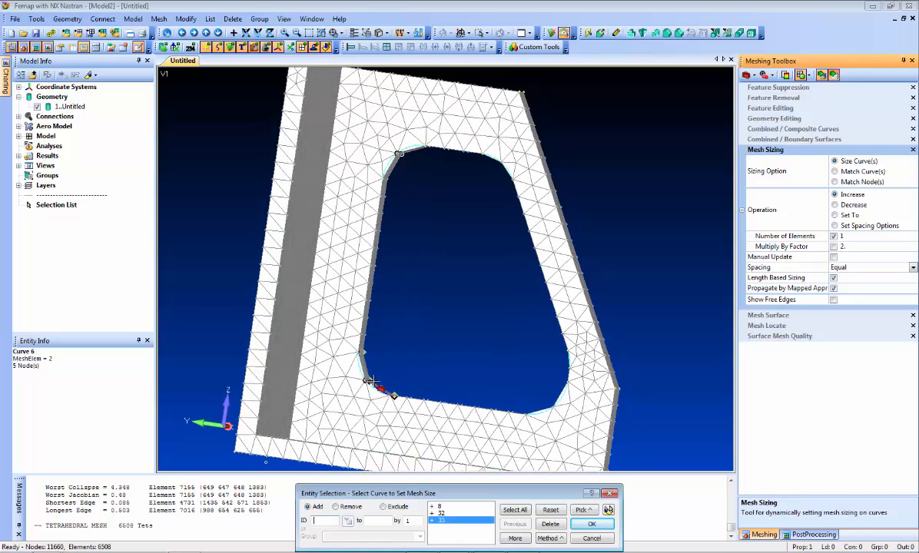
pyautogui.click(563, 397)
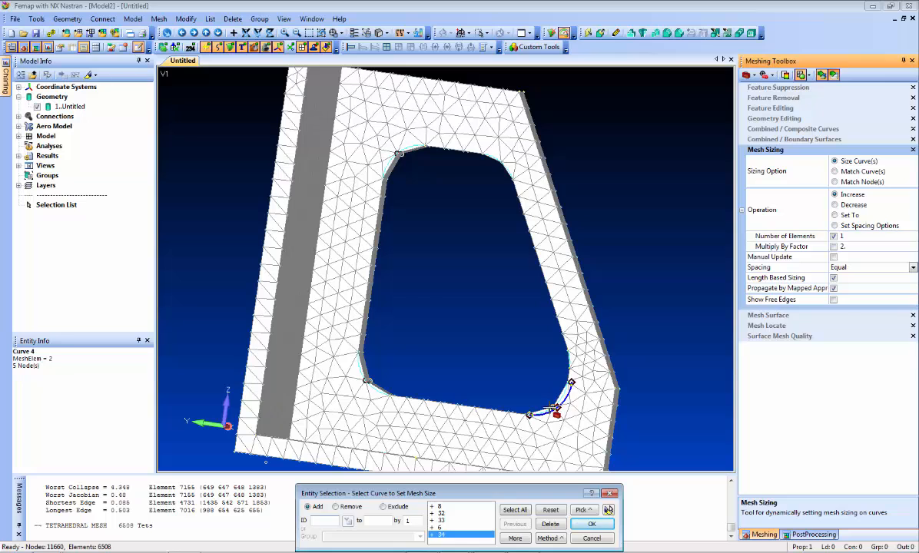
pyautogui.press('Return')
# Apply the Feature Editing Edit operation with a value of -.05 to the inner faces of the bracket's two upright walls
pyautogui.moveTo(451, 276); pyautogui.dragTo(464, 261, button='middle')
pyautogui.scroll(-4, 469, 285)
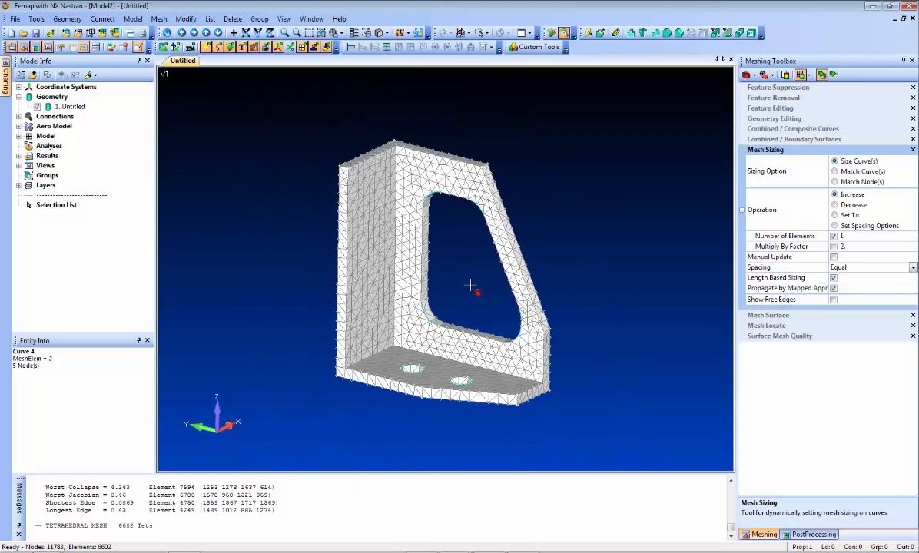
pyautogui.moveTo(283, 227); pyautogui.dragTo(246, 225, button='middle')
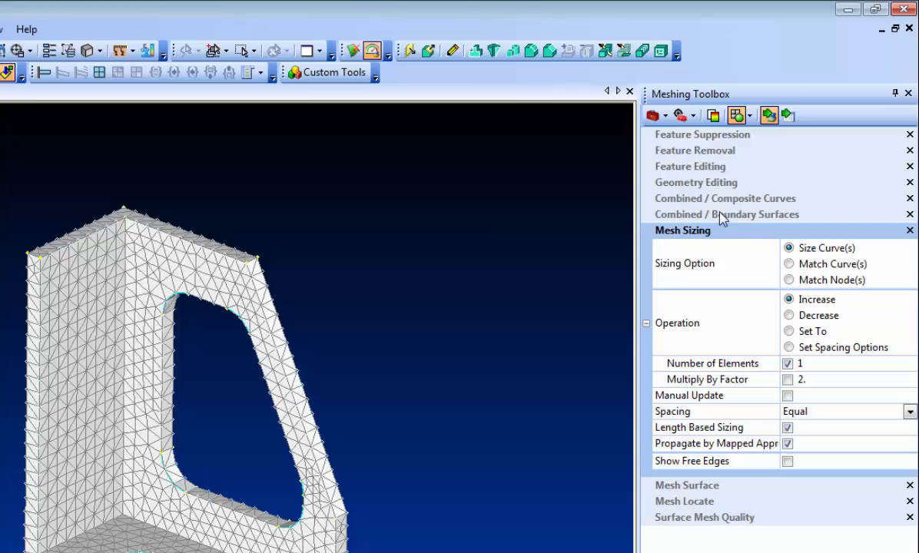
pyautogui.click(703, 166)
pyautogui.click(790, 265)
pyautogui.click(818, 315)
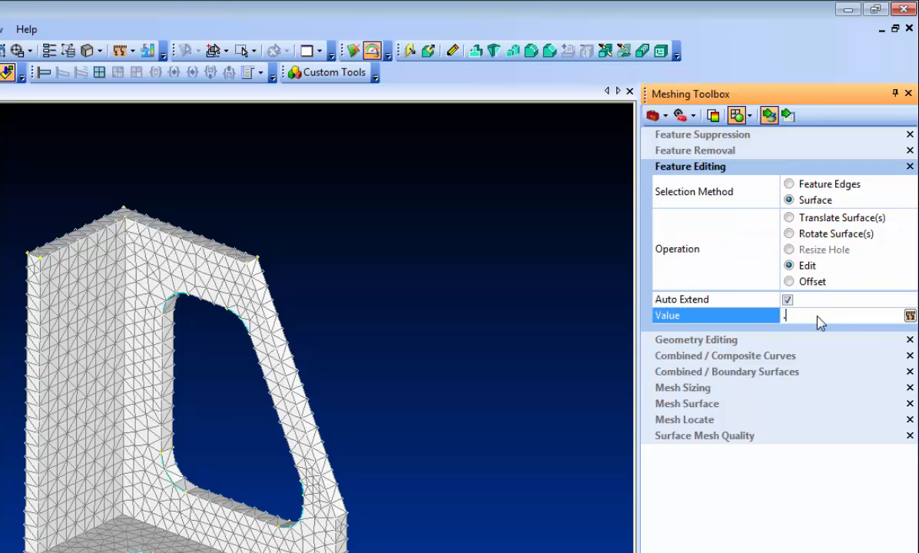
pyautogui.write('-.05')
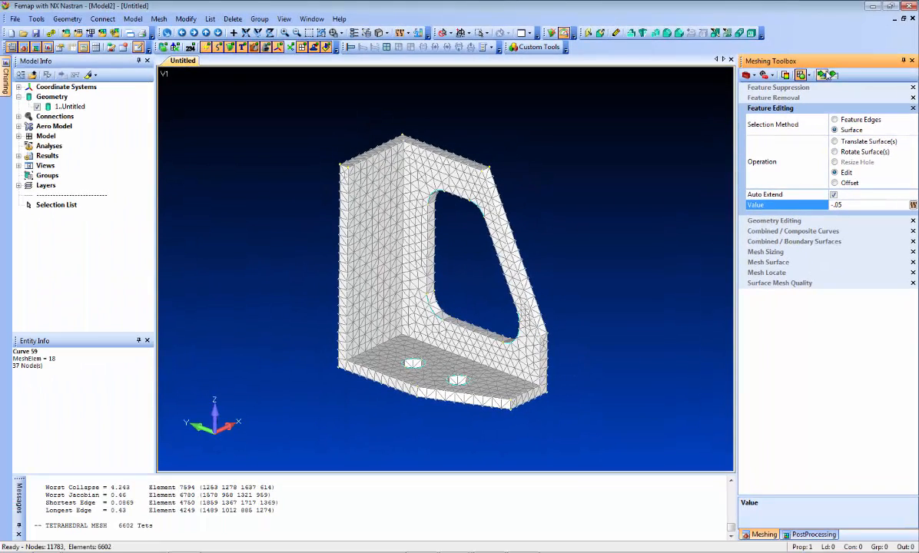
pyautogui.click(823, 74)
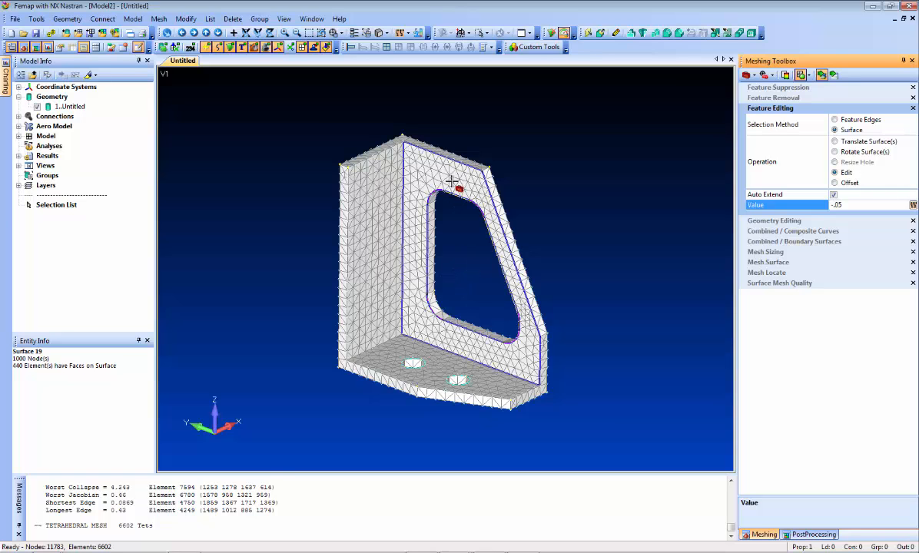
pyautogui.click(425, 174)
pyautogui.click(384, 235)
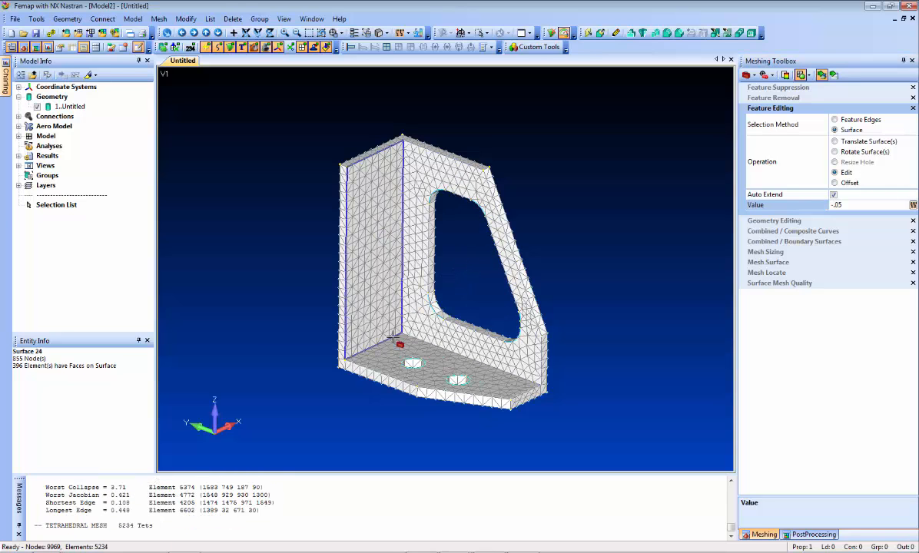